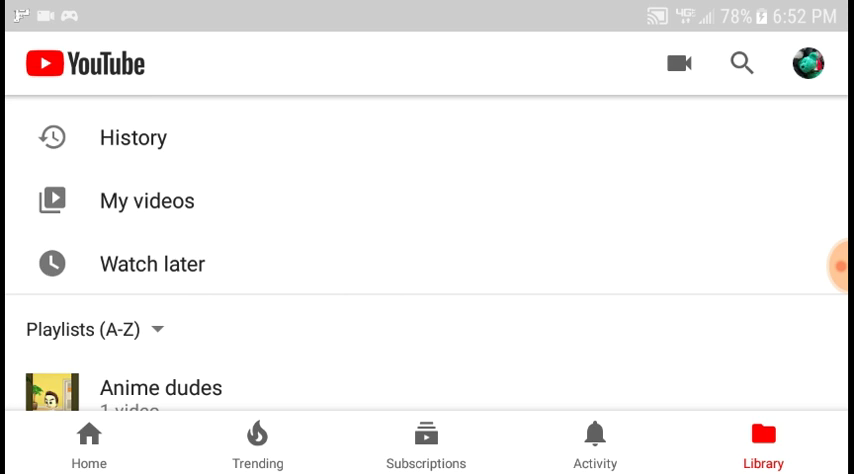
scroll(427, 250, down, 3)
scroll(427, 250, up, 3)
Expand the floating orange recorder bubble to reveal its pause, stop and tools buttons.
click(838, 266)
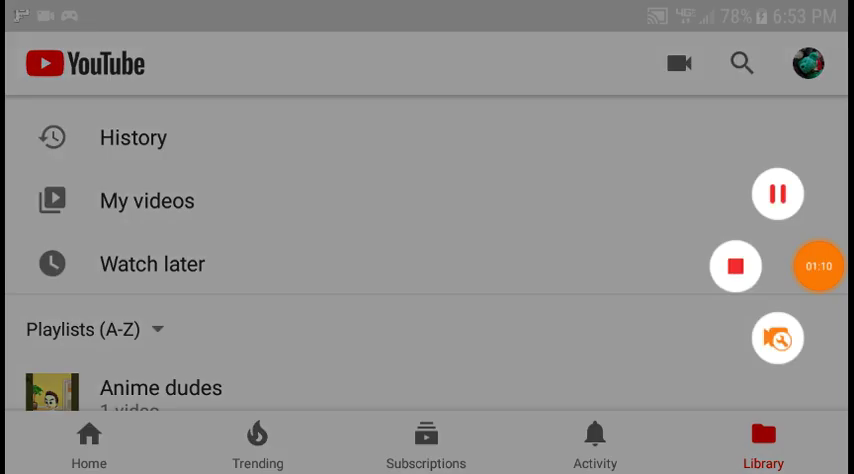